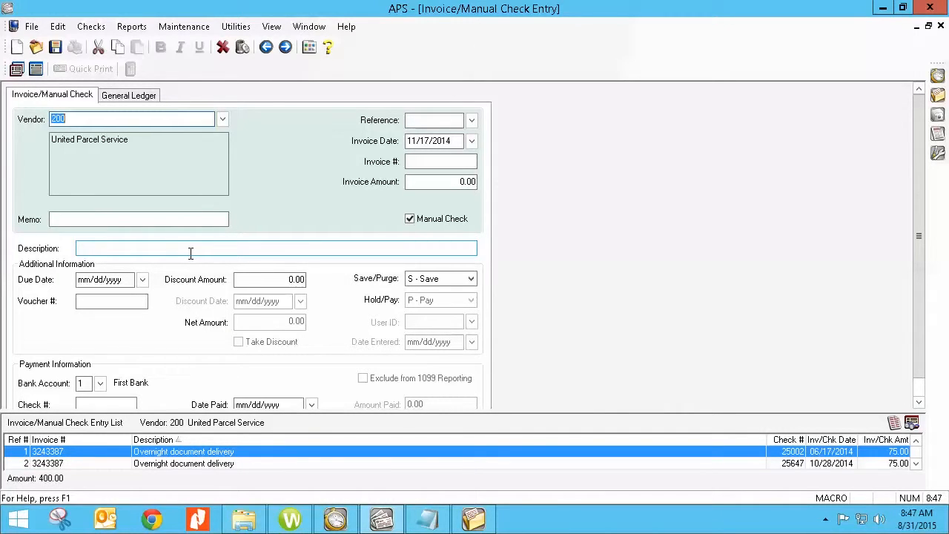
Review the remaining check entries listed for the United Parcel Service vendor, then return to the Checks task folder.
{"action": "left_click", "coordinate": [916, 463]}
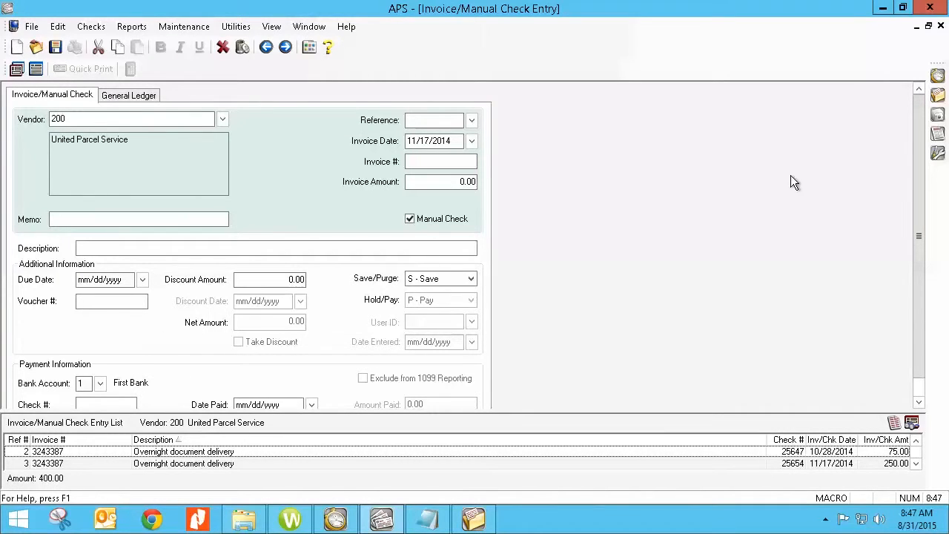
{"action": "left_click", "coordinate": [940, 25]}
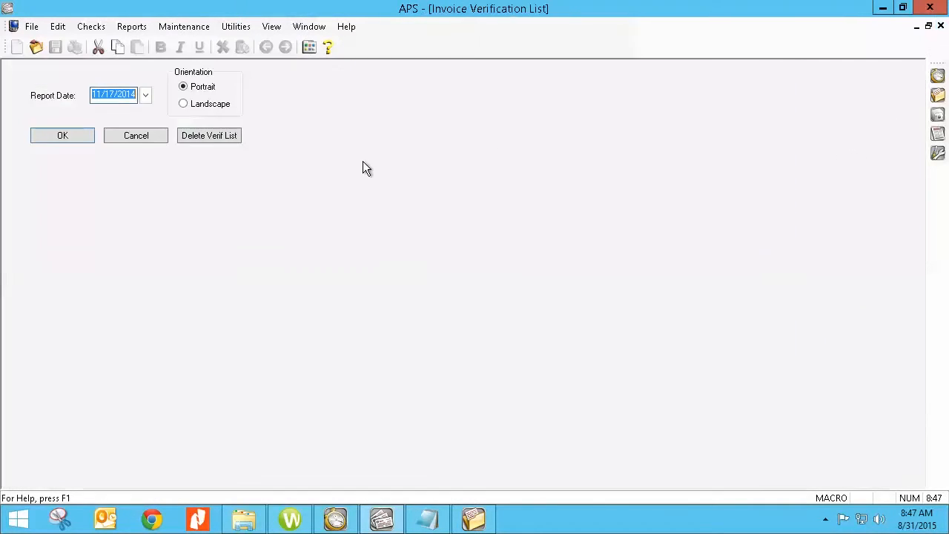
{"action": "left_click", "coordinate": [165, 135]}
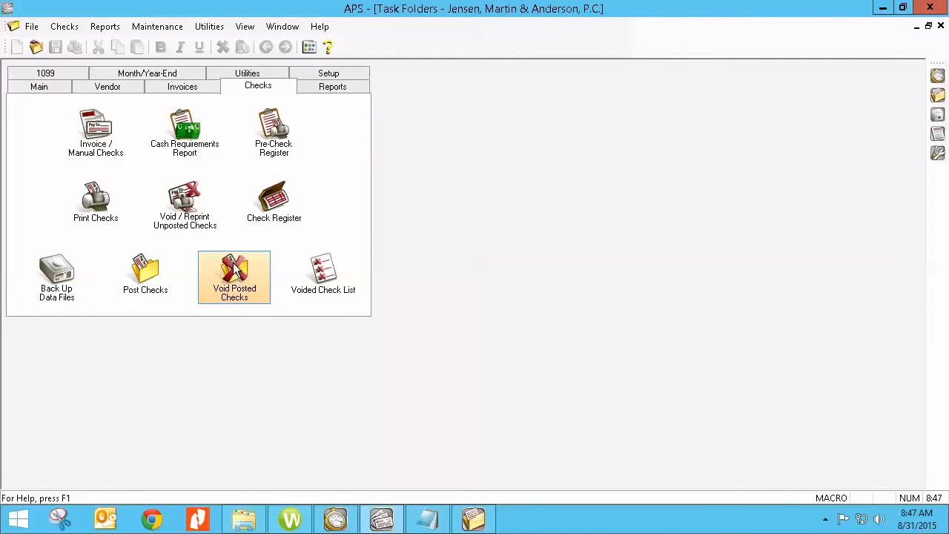
Start voiding or reprinting unposted checks without backing up the data, and choose bank account 1.
{"action": "left_click", "coordinate": [184, 199]}
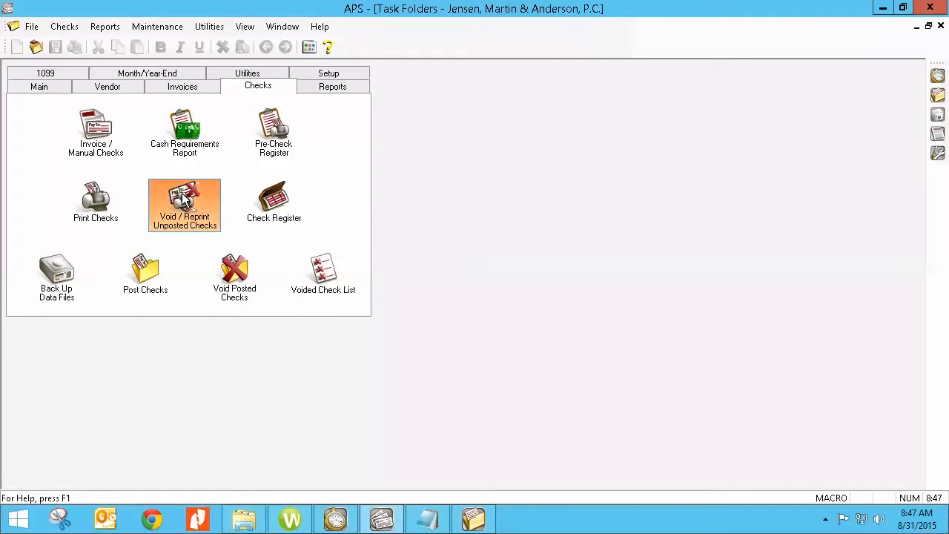
{"action": "left_click", "coordinate": [505, 306]}
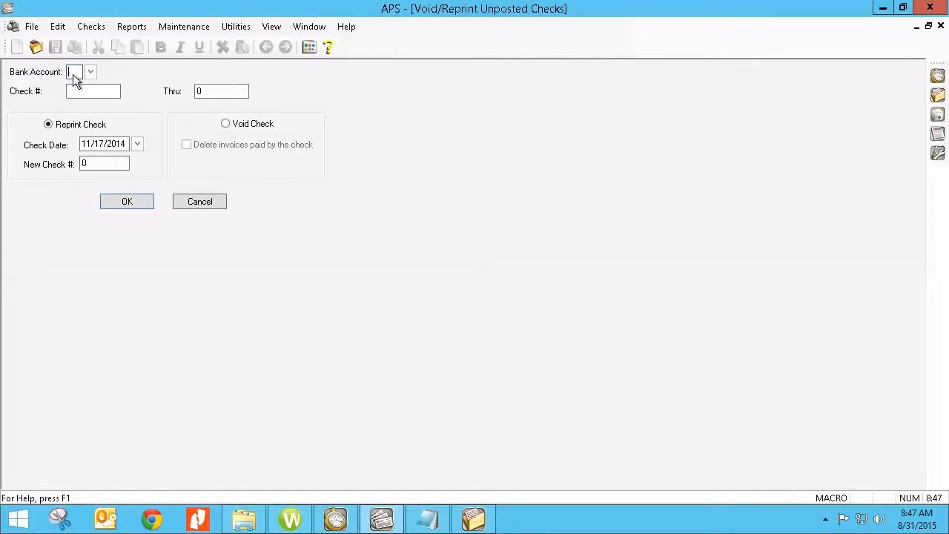
{"action": "type", "text": "1"}
{"action": "key", "text": "Tab"}
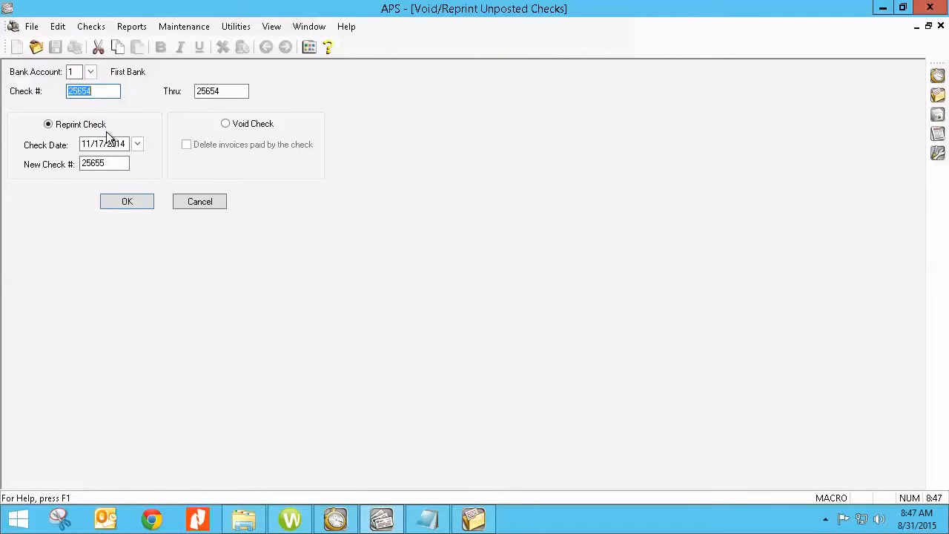
Select the reprint option for the check and set the new check number to 25654.
{"action": "left_click", "coordinate": [48, 124]}
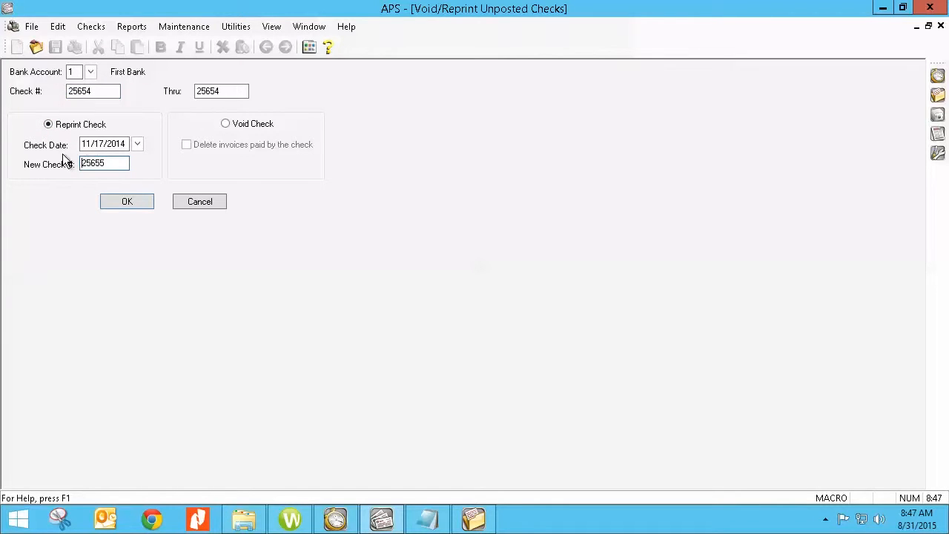
{"action": "left_click_drag", "start_coordinate": [107, 163], "coordinate": [78, 165]}
{"action": "left_click", "coordinate": [108, 163]}
{"action": "key", "text": "BackSpace"}
{"action": "type", "text": "4"}
Void unposted check 25654 together with the invoices it paid, and leave the unposted checks window.
{"action": "left_click", "coordinate": [227, 123]}
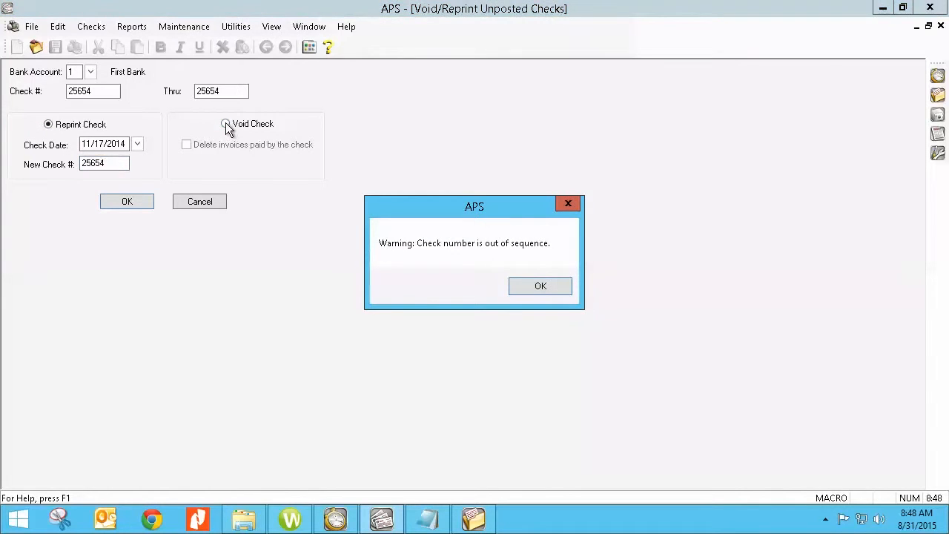
{"action": "left_click", "coordinate": [517, 283]}
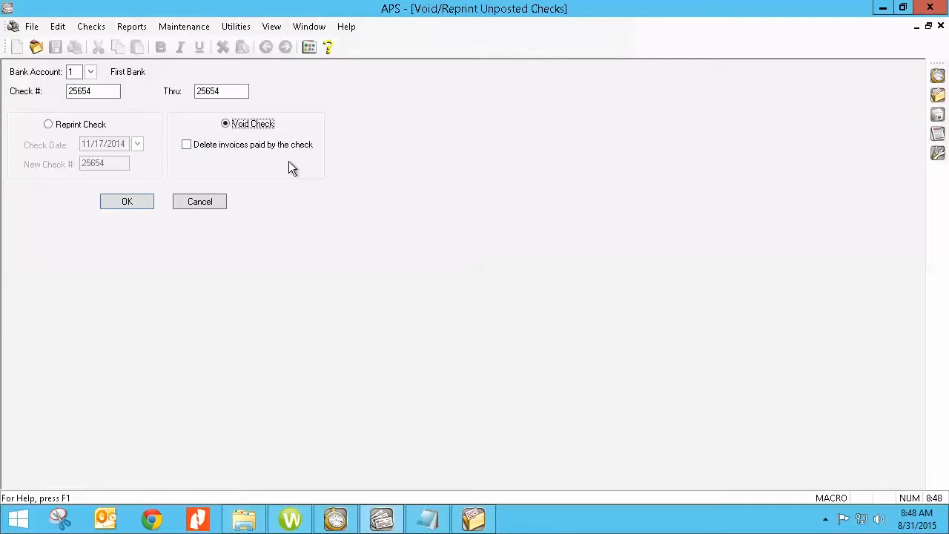
{"action": "left_click", "coordinate": [187, 144]}
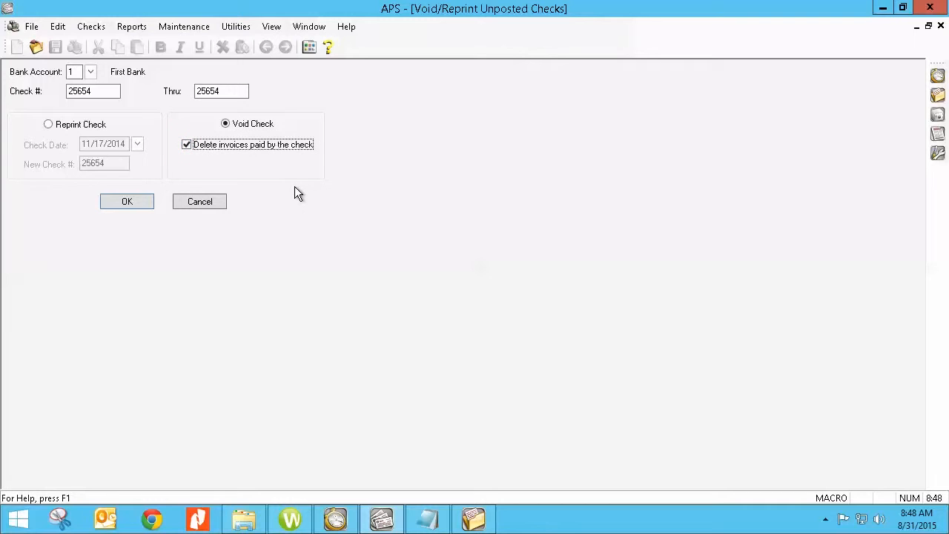
{"action": "left_click", "coordinate": [129, 202]}
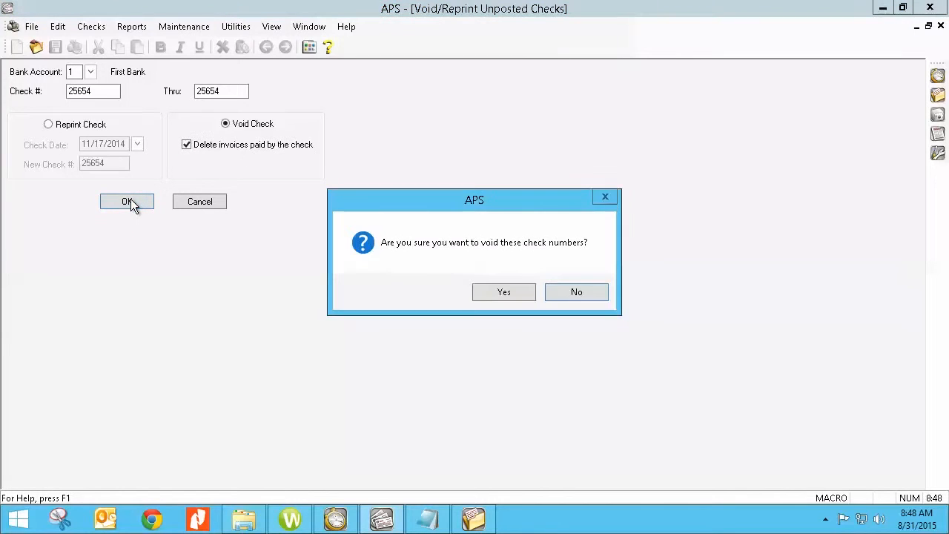
{"action": "left_click", "coordinate": [493, 292]}
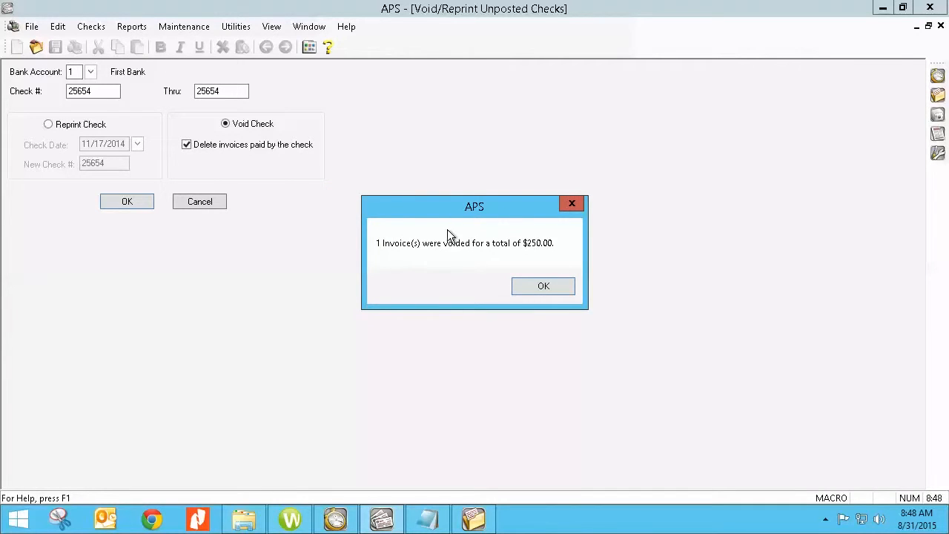
{"action": "left_click", "coordinate": [543, 289]}
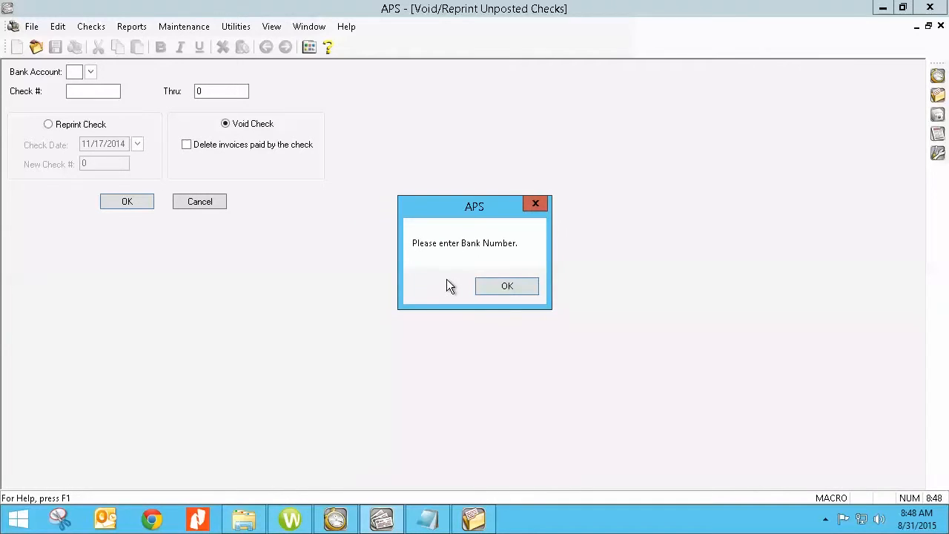
{"action": "left_click", "coordinate": [493, 287]}
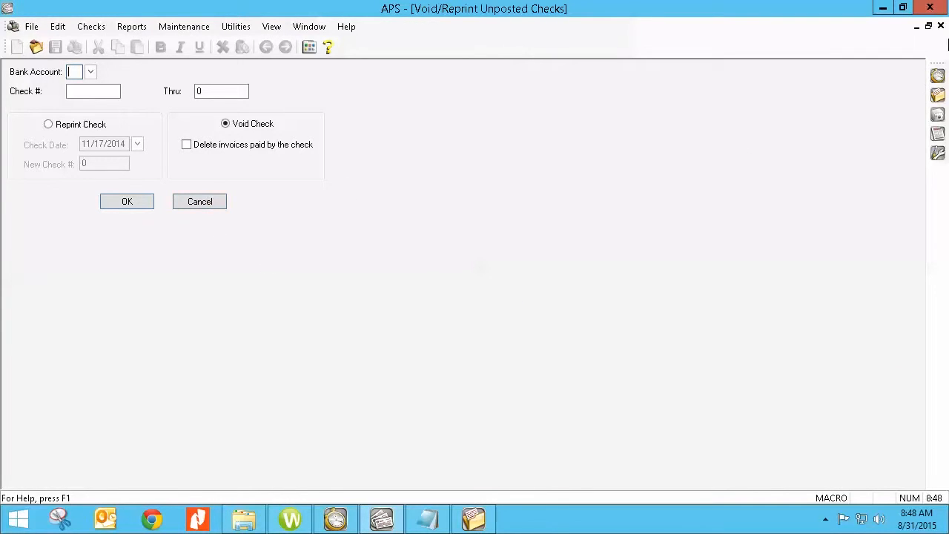
{"action": "left_click", "coordinate": [940, 28]}
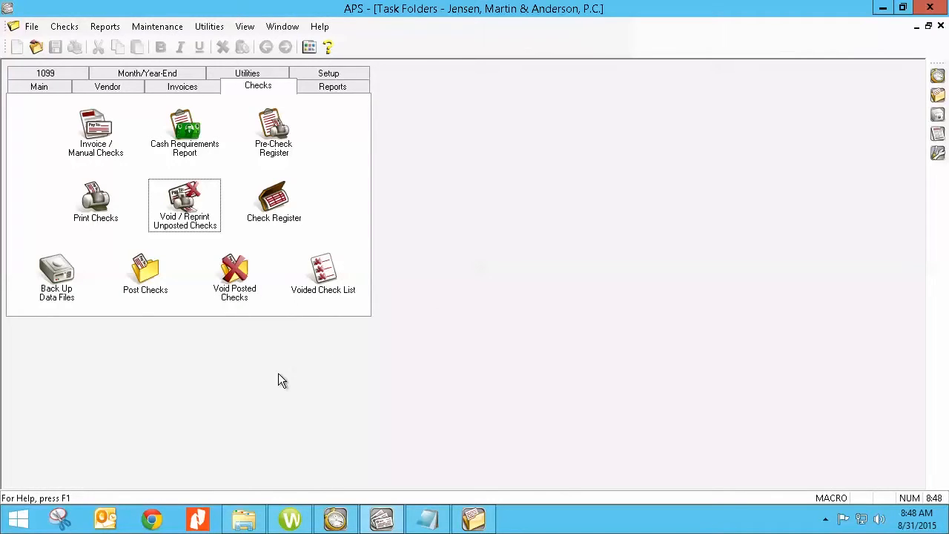
Start voiding a posted check without a backup, specifying vendor 200, bank account 1 and check number 25002.
{"action": "left_click", "coordinate": [226, 277]}
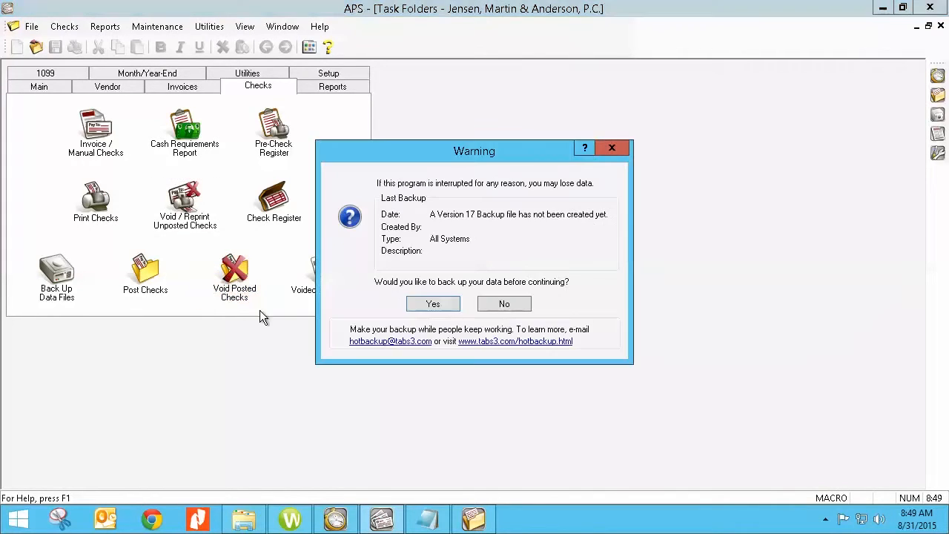
{"action": "left_click", "coordinate": [504, 304]}
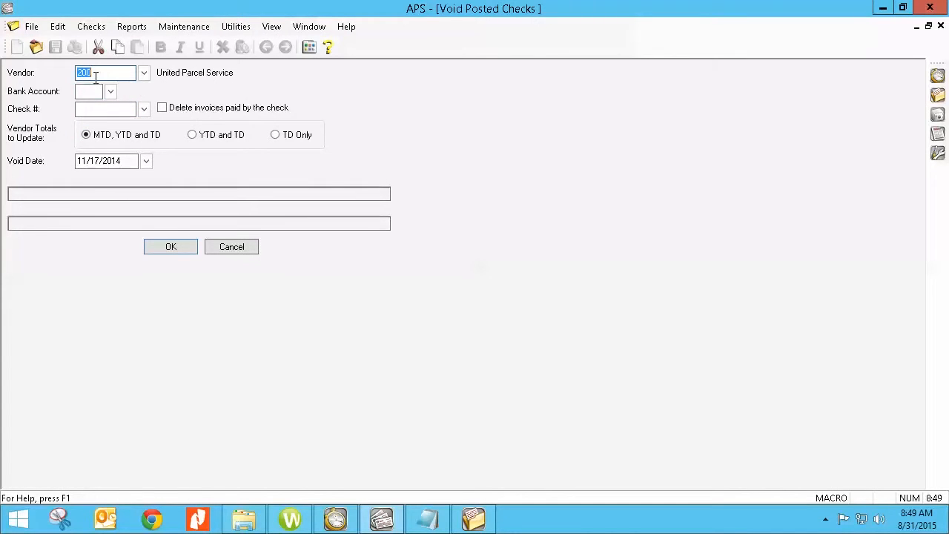
{"action": "key", "text": "Tab"}
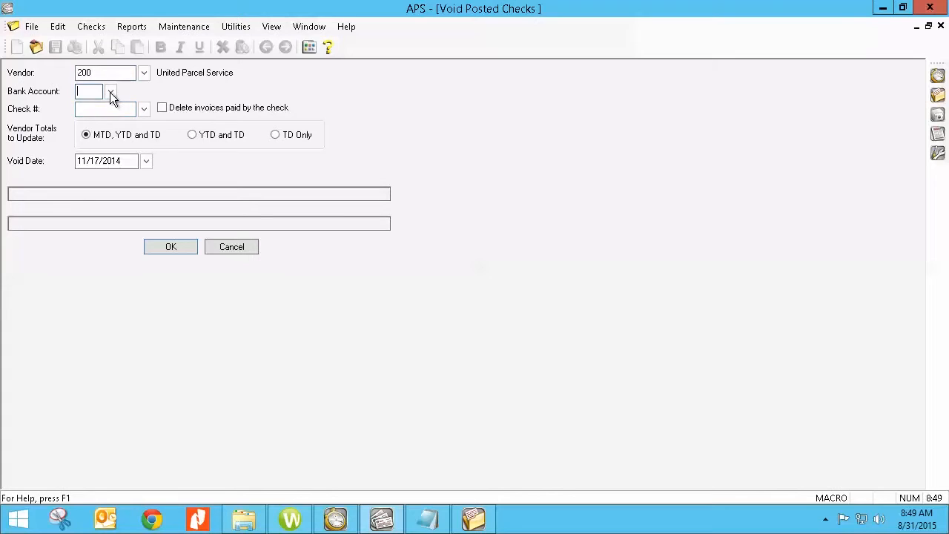
{"action": "type", "text": "1"}
{"action": "key", "text": "Tab"}
{"action": "type", "text": "25002"}
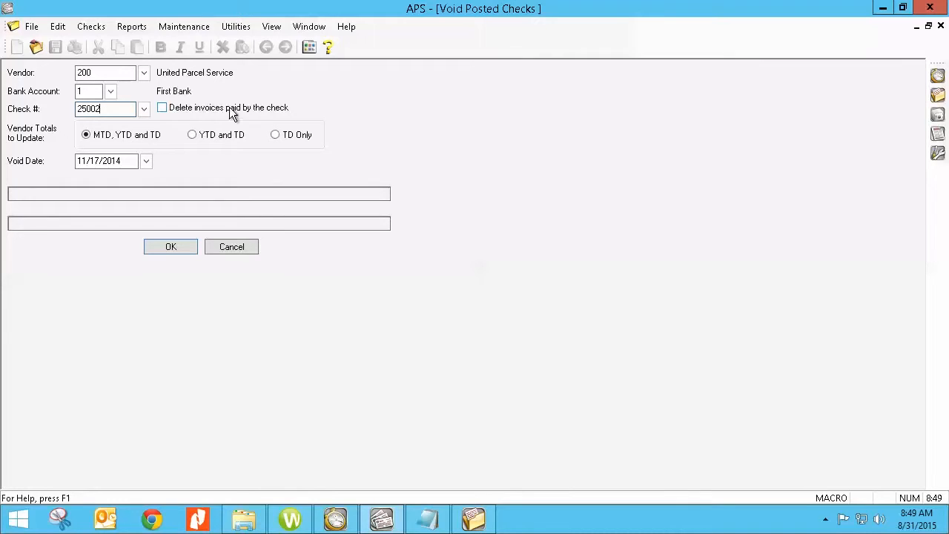
{"action": "key", "text": "Tab"}
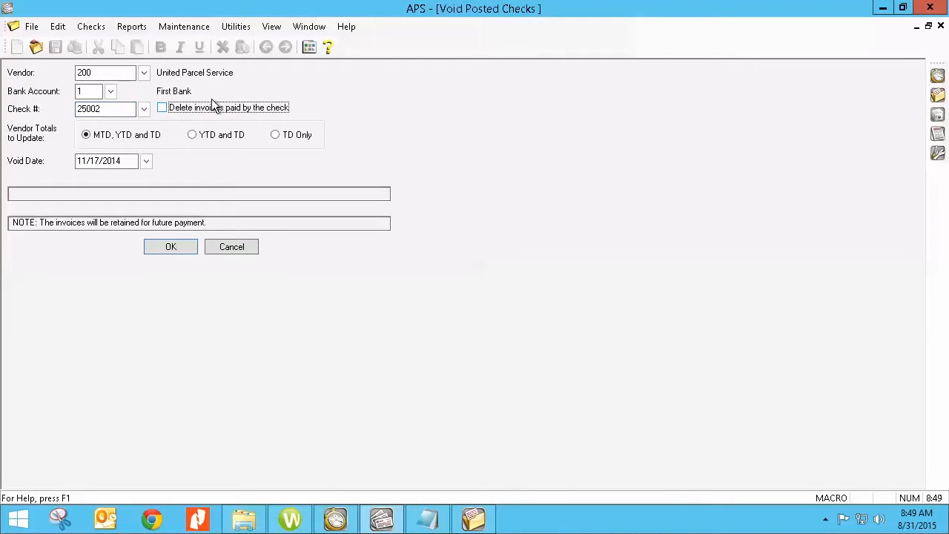
Include deletion of the invoices paid by the check, void the posted check, and return to the task folders.
{"action": "left_click", "coordinate": [162, 107]}
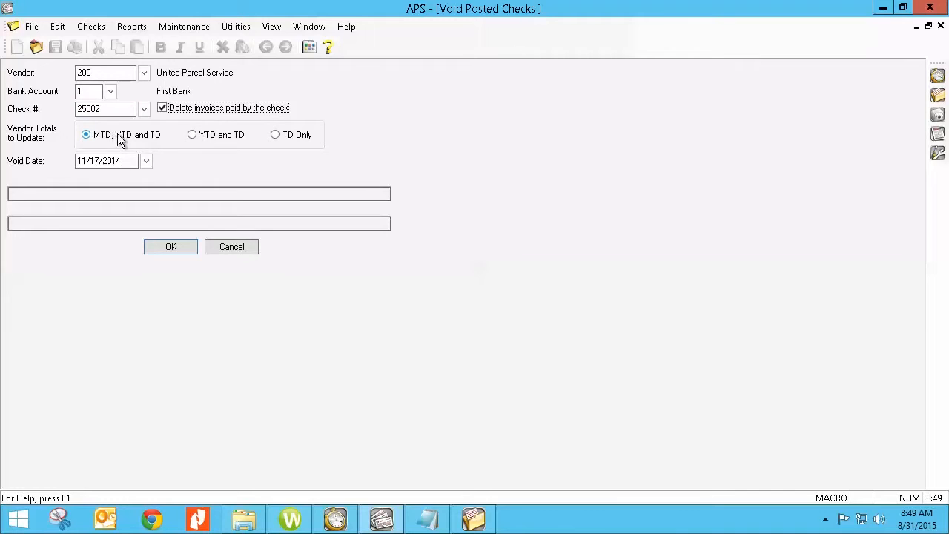
{"action": "left_click", "coordinate": [120, 165]}
{"action": "left_click", "coordinate": [171, 248]}
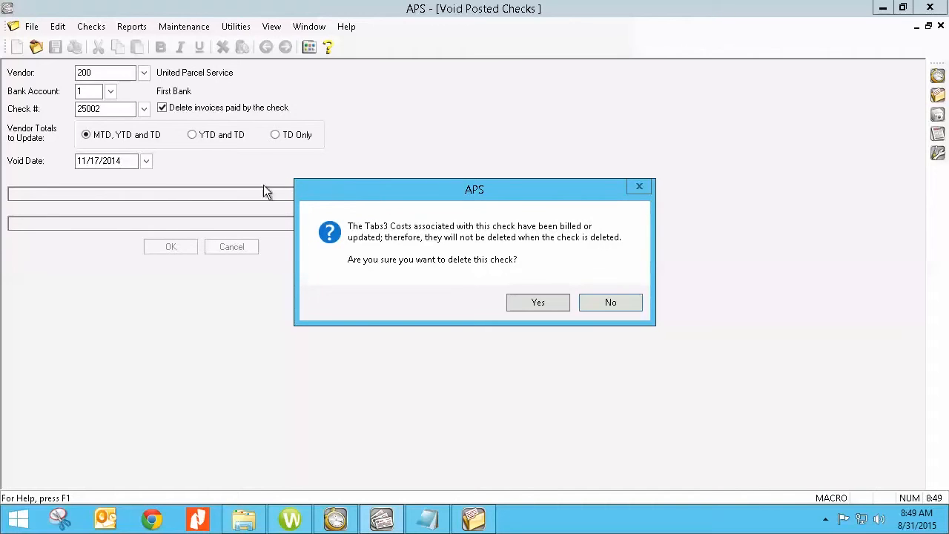
{"action": "left_click", "coordinate": [538, 304]}
{"action": "left_click", "coordinate": [508, 286]}
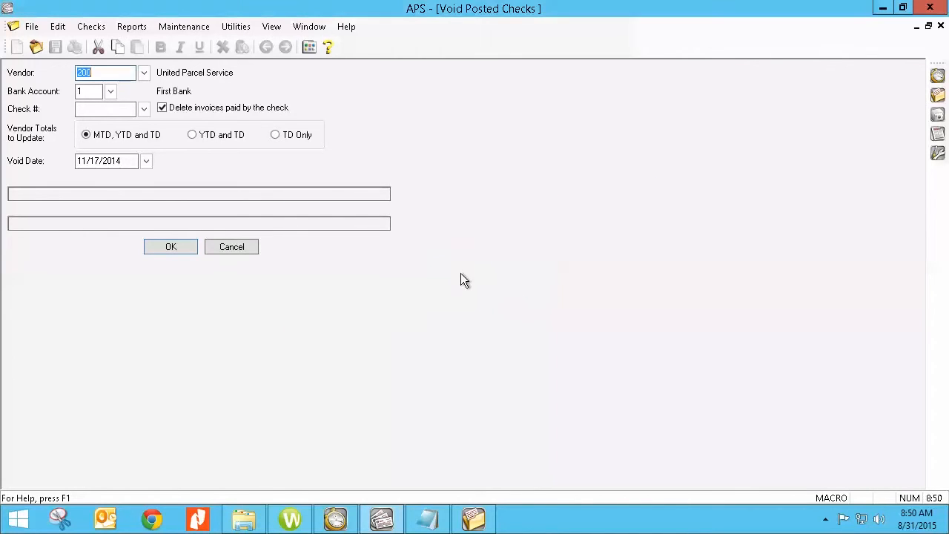
{"action": "left_click", "coordinate": [236, 248]}
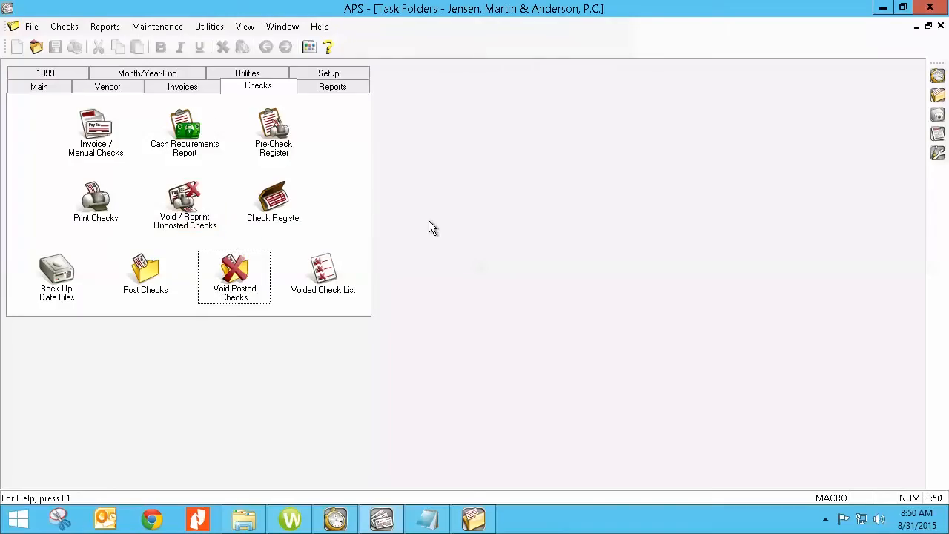